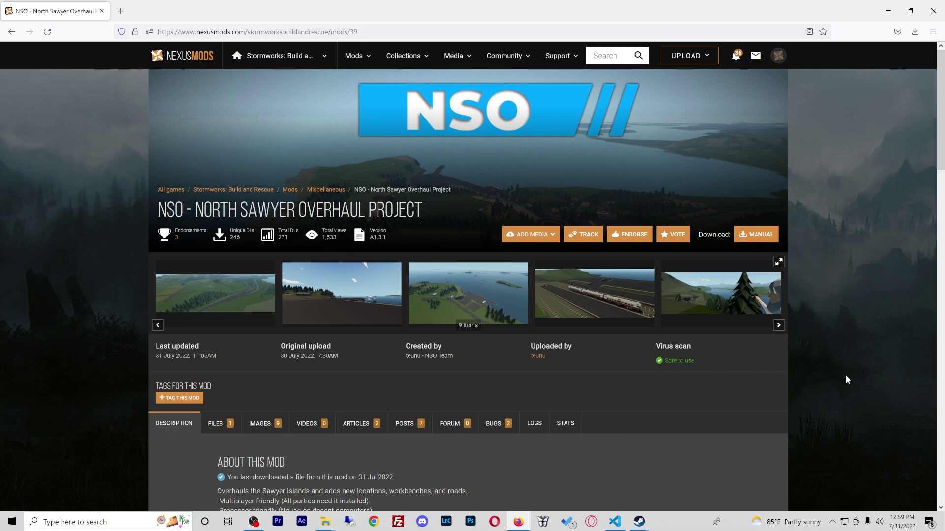
Start the manual download of the NSO Alpha zip from its Nexus Mods page
{"action": "scroll", "coordinate": [845, 379], "scroll_direction": "down", "scroll_amount": 3}
{"action": "scroll", "coordinate": [844, 379], "scroll_direction": "up", "scroll_amount": 2}
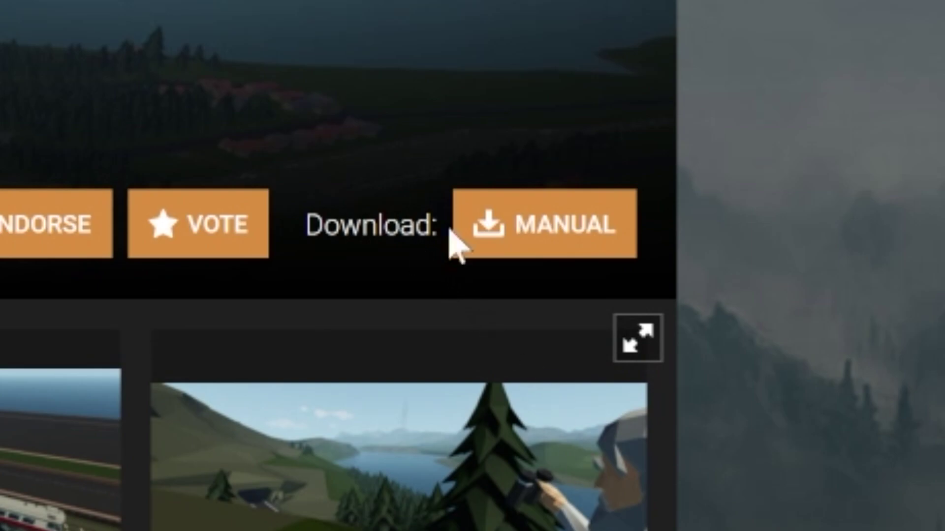
{"action": "left_click", "coordinate": [550, 241]}
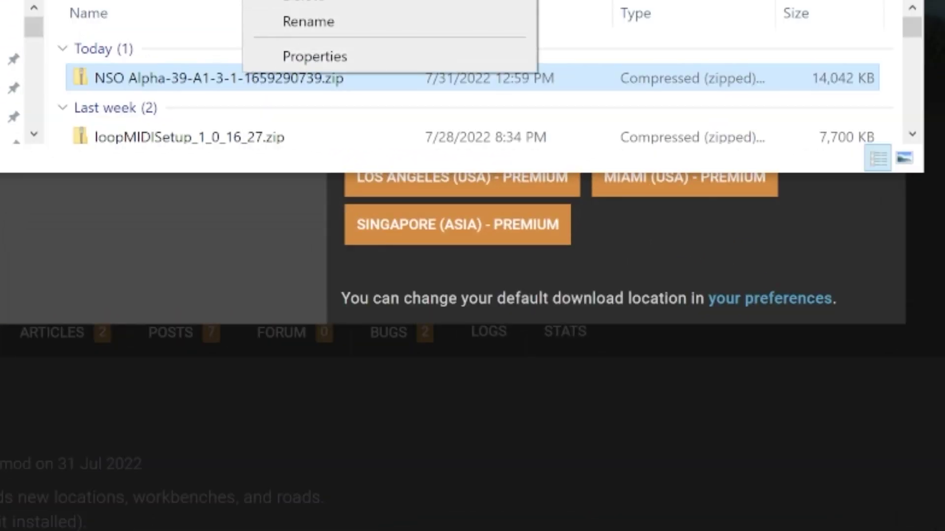
Move NSO Alpha-39-A1-3-1-1659290739.zip from downloads into the Stormworks game folder
{"action": "key", "text": "ctrl+x"}
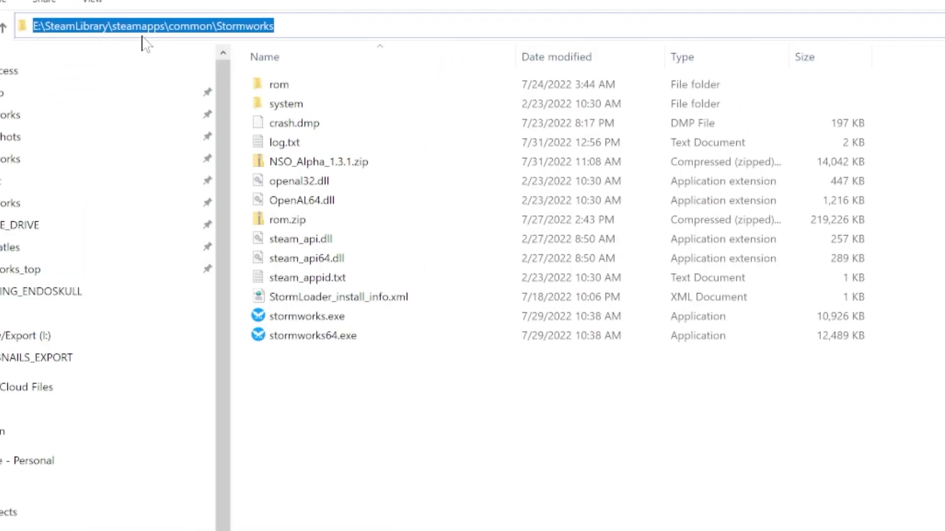
{"action": "left_click", "coordinate": [450, 469]}
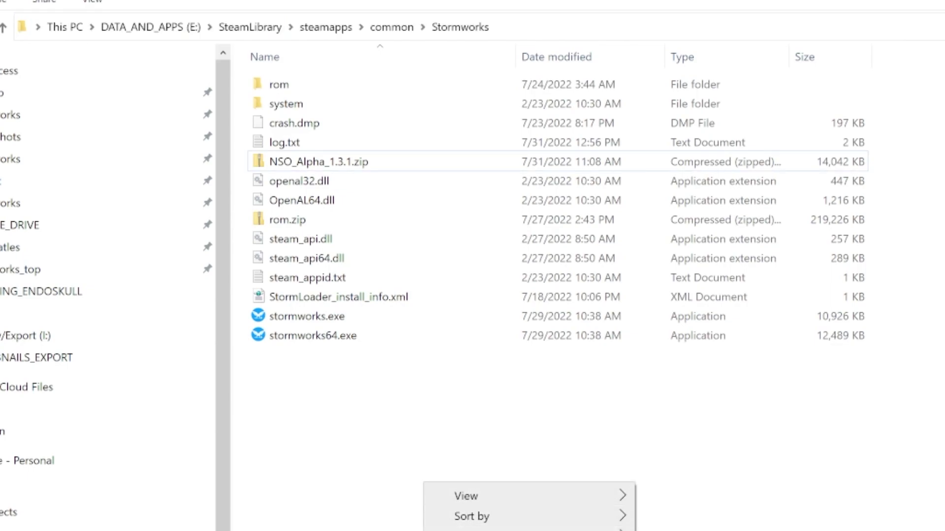
{"action": "key", "text": "ctrl+v"}
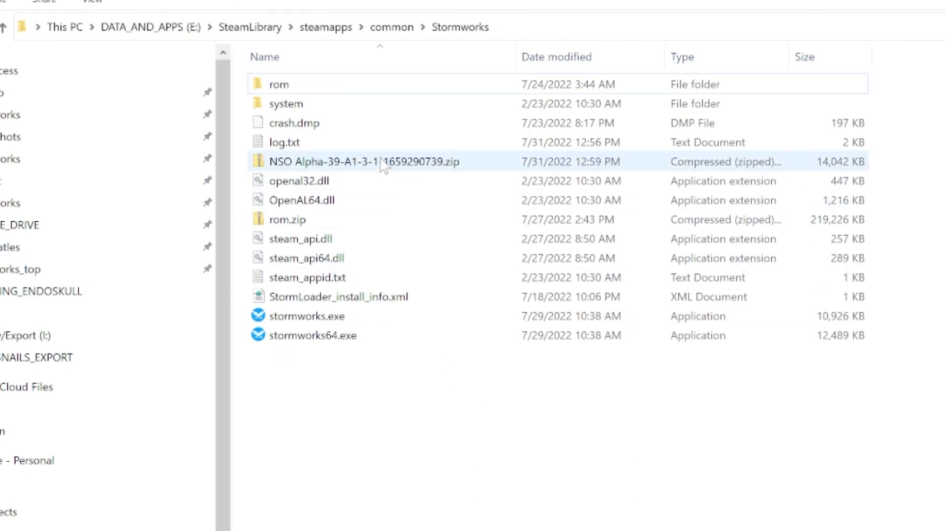
{"action": "left_click", "coordinate": [383, 166]}
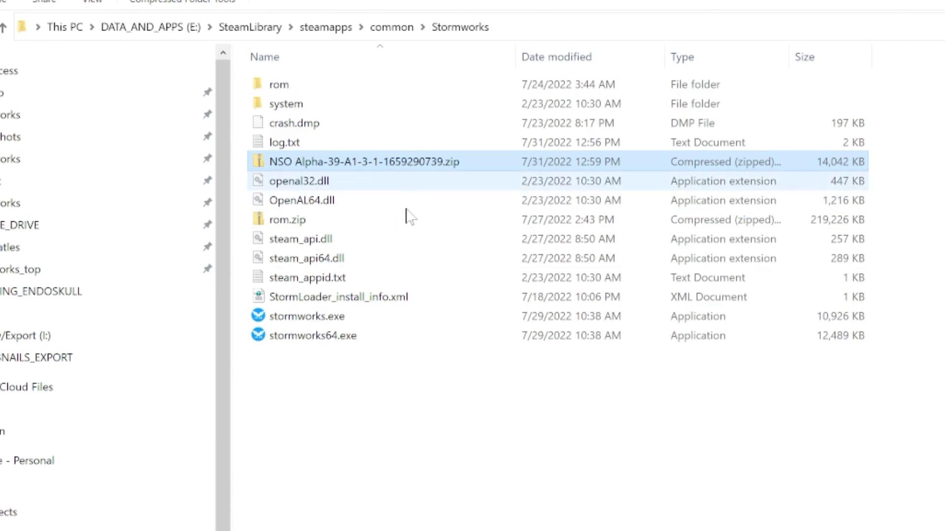
Delete the old rom folder from the Stormworks folder, keeping the rom.zip backup
{"action": "left_click", "coordinate": [295, 87]}
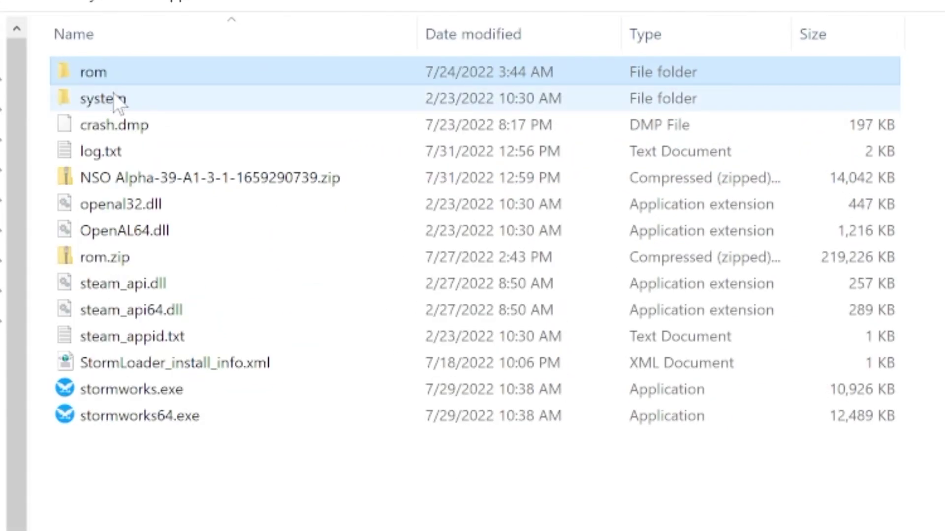
{"action": "left_click", "coordinate": [114, 95]}
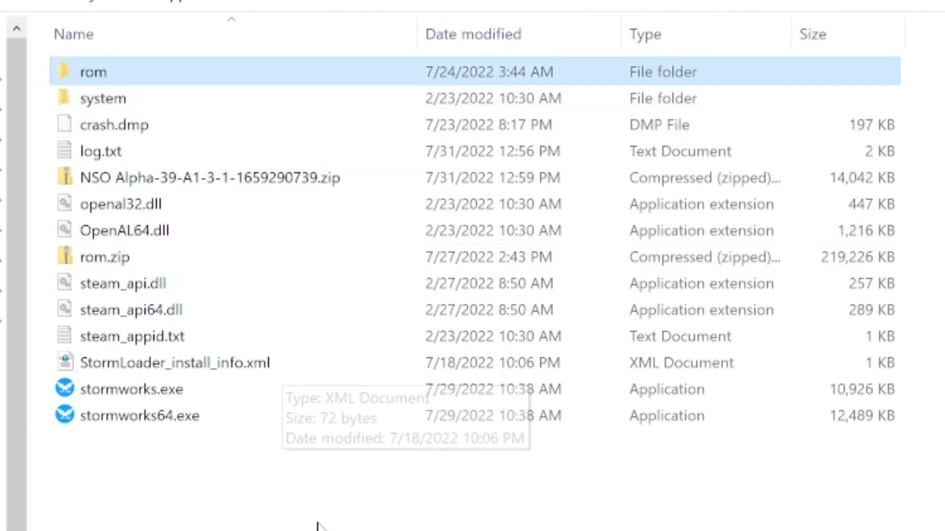
{"action": "left_click", "coordinate": [123, 257]}
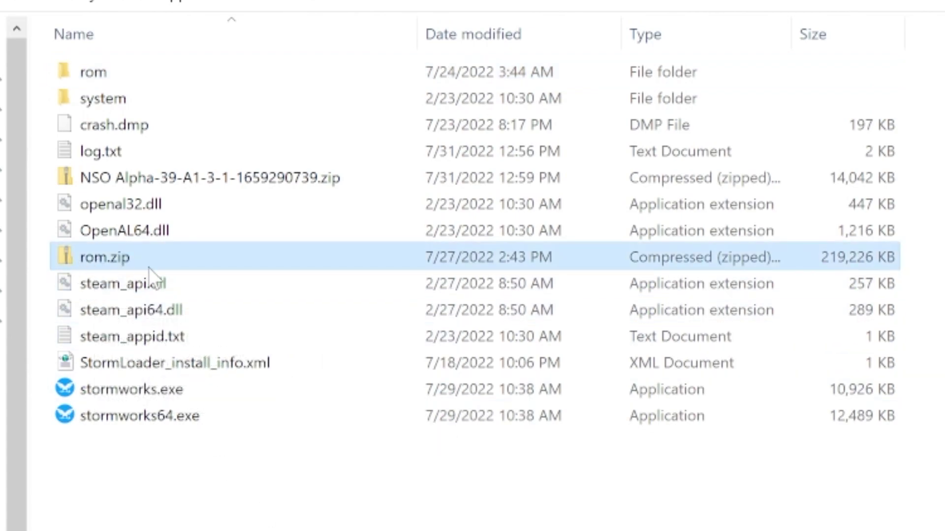
{"action": "left_click", "coordinate": [98, 73]}
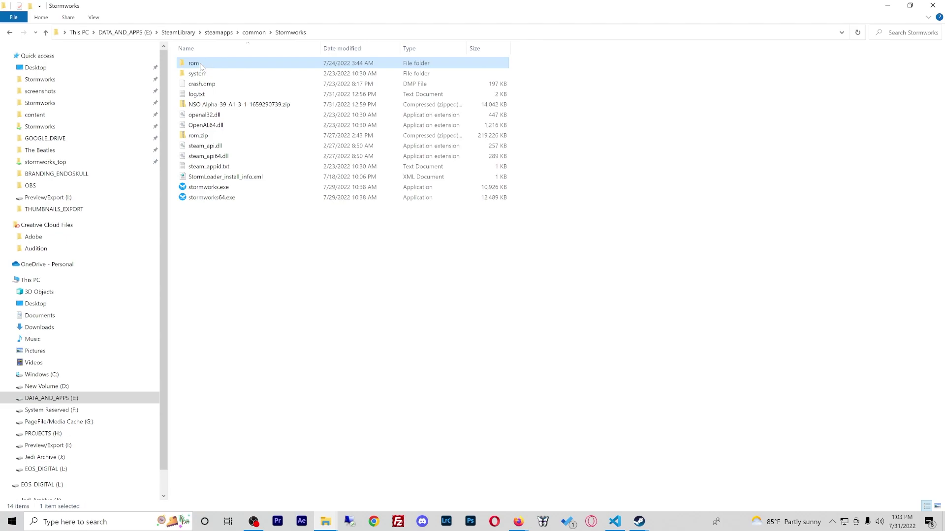
{"action": "right_click", "coordinate": [201, 66]}
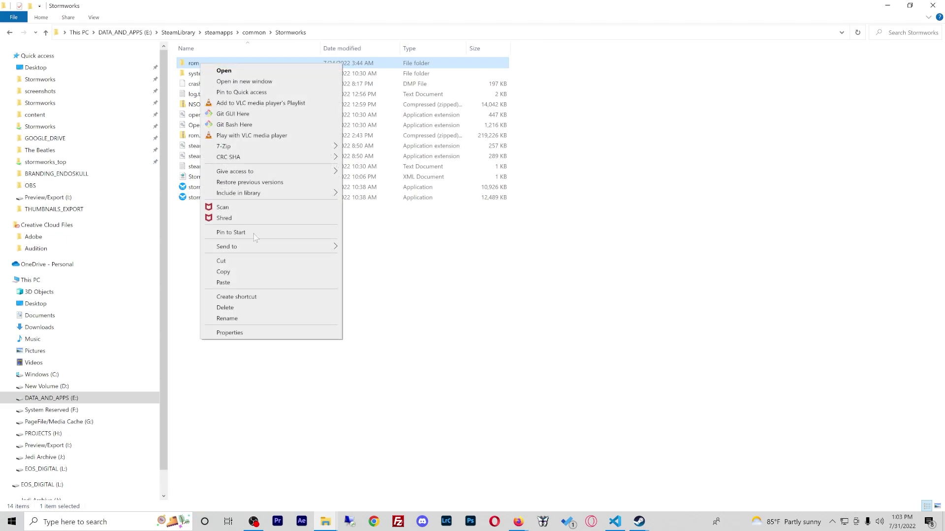
{"action": "left_click", "coordinate": [269, 307]}
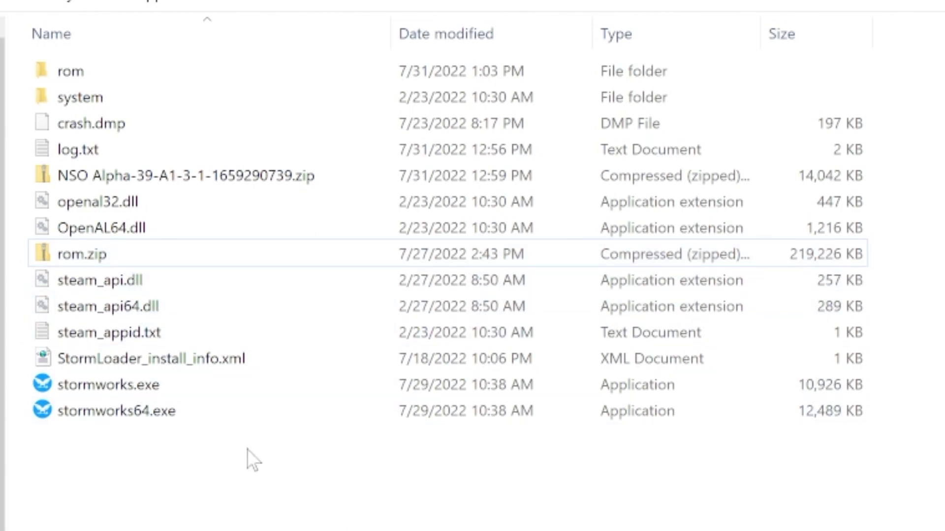
{"action": "left_click", "coordinate": [195, 180]}
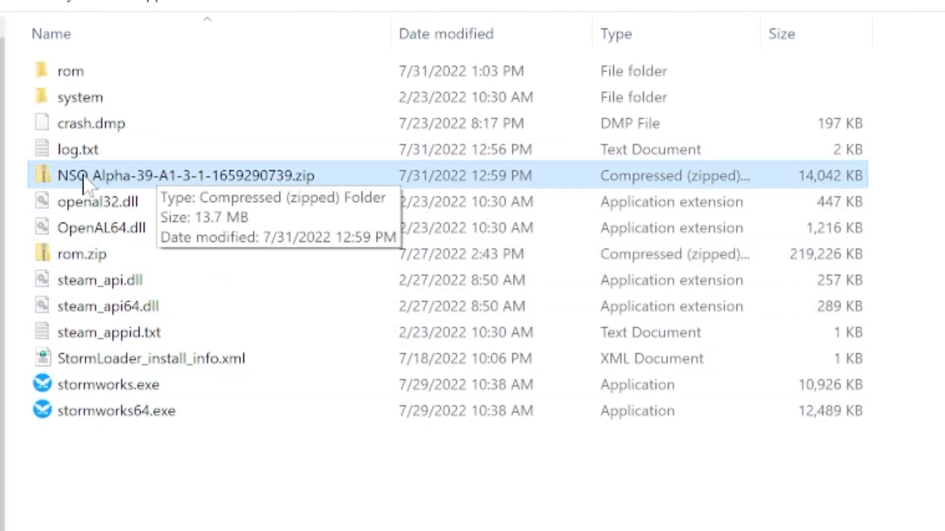
{"action": "right_click", "coordinate": [184, 175]}
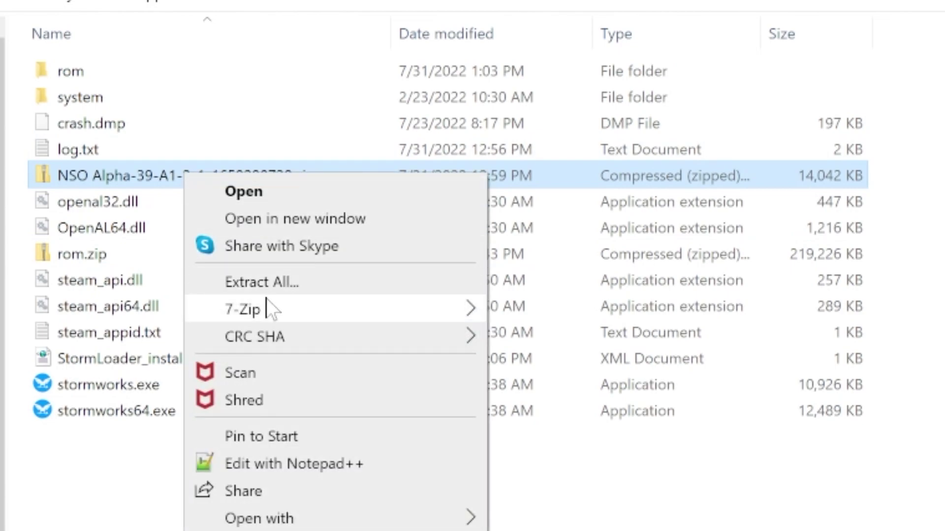
{"action": "mouse_move", "coordinate": [269, 310]}
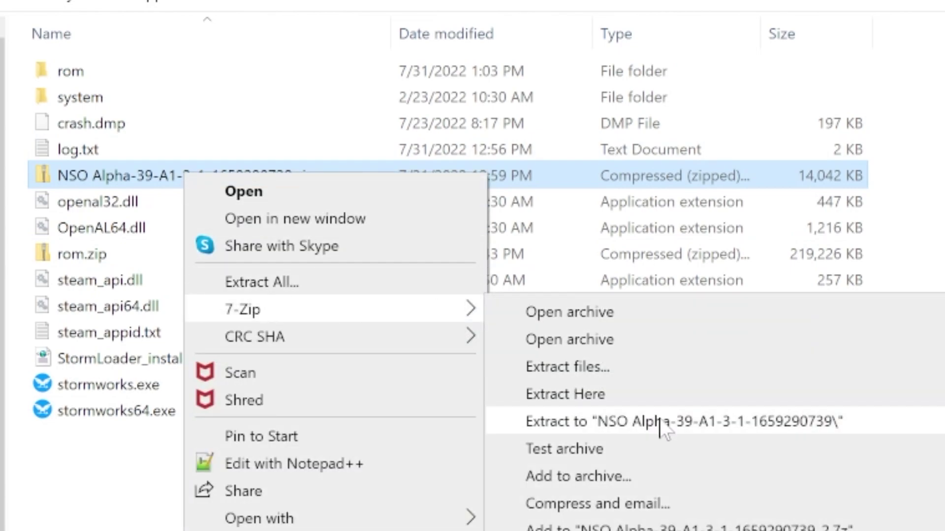
{"action": "left_click", "coordinate": [662, 422]}
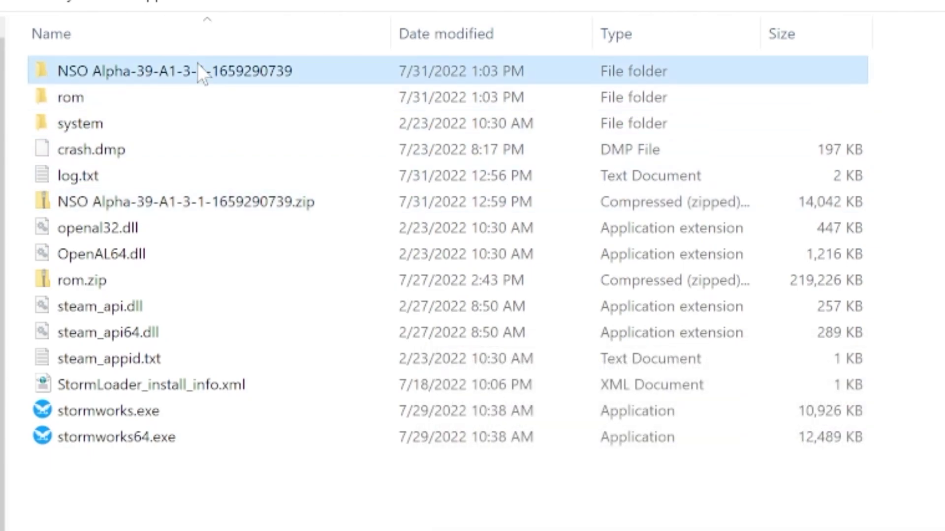
{"action": "double_click", "coordinate": [199, 71]}
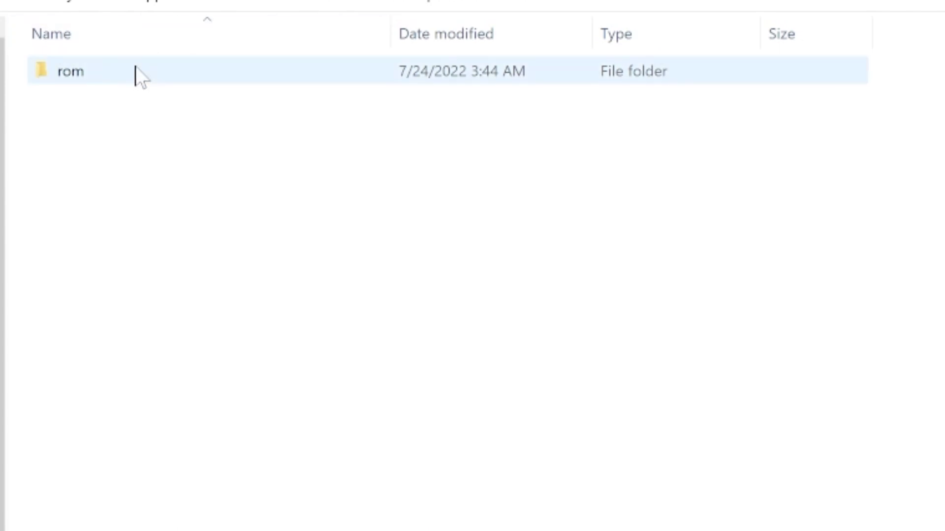
Cut the NSO rom folder and return to the Stormworks folder
{"action": "right_click", "coordinate": [92, 73]}
{"action": "left_click", "coordinate": [43, 74]}
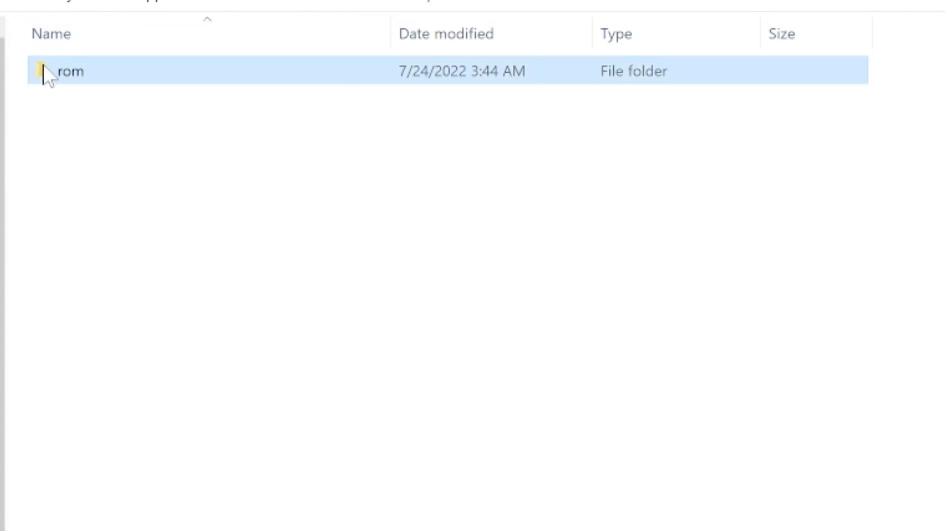
{"action": "right_click", "coordinate": [43, 65]}
{"action": "left_click", "coordinate": [426, 270]}
{"action": "left_click", "coordinate": [331, 4]}
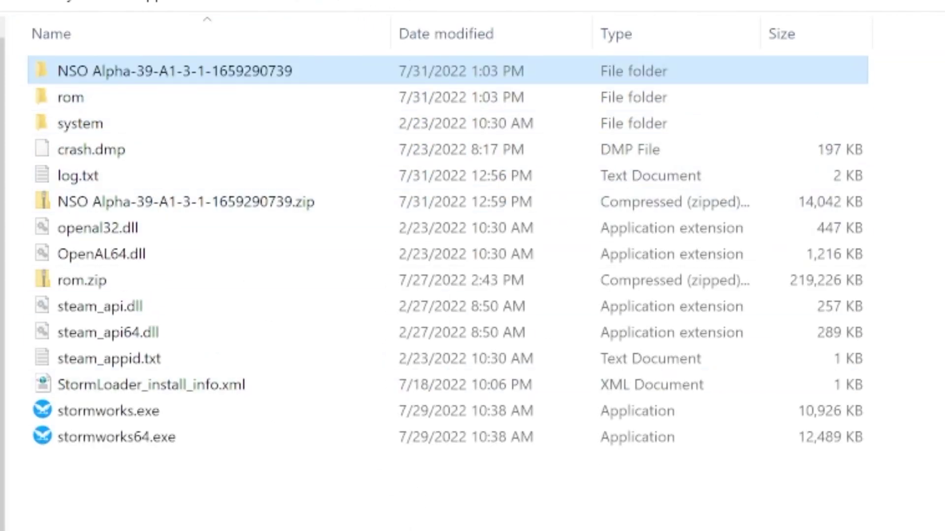
Paste the NSO rom folder into Stormworks, replacing the same-named files
{"action": "right_click", "coordinate": [317, 258]}
{"action": "left_click", "coordinate": [376, 330]}
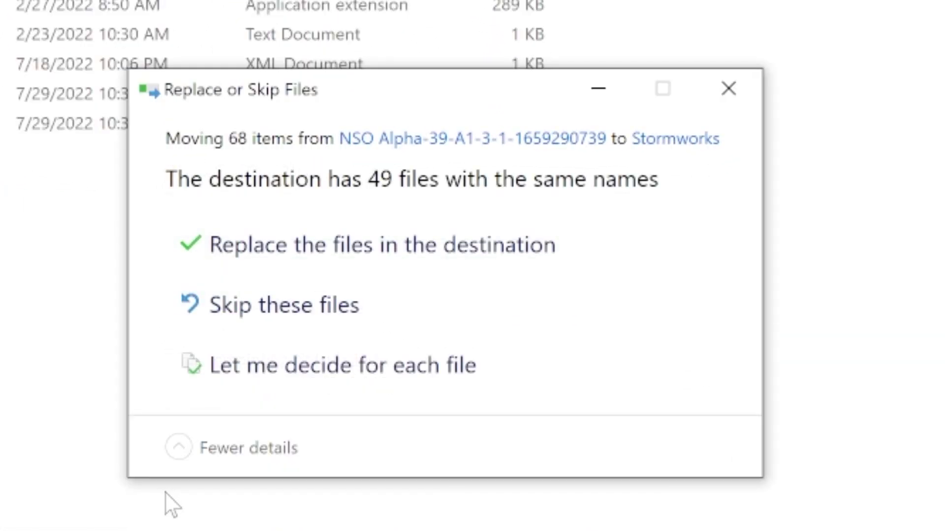
{"action": "left_click", "coordinate": [347, 251]}
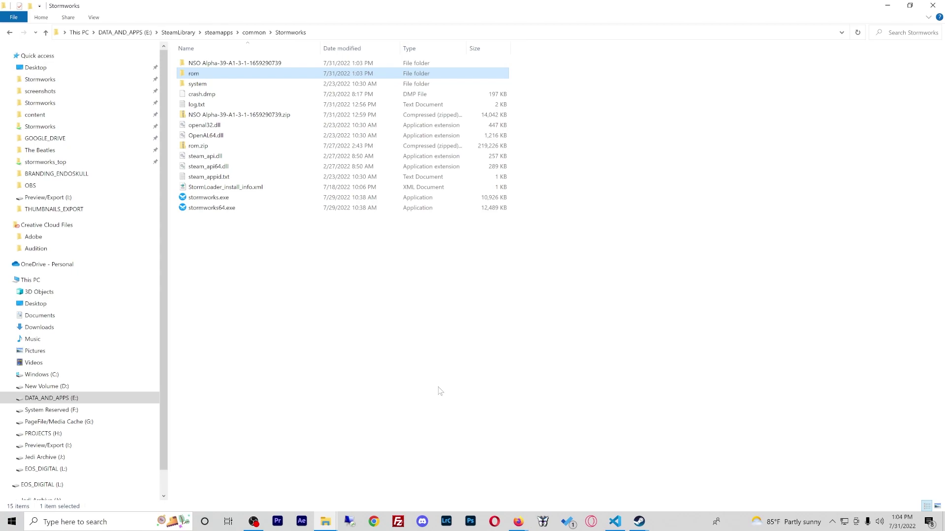
Check that the merged rom folder now contains nso_mod, then return to Stormworks
{"action": "left_click", "coordinate": [456, 429]}
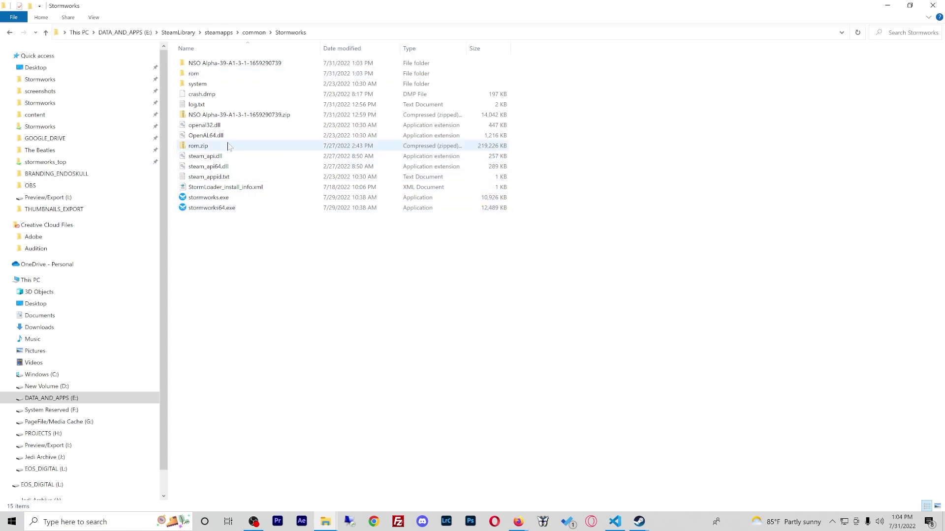
{"action": "left_click", "coordinate": [200, 73]}
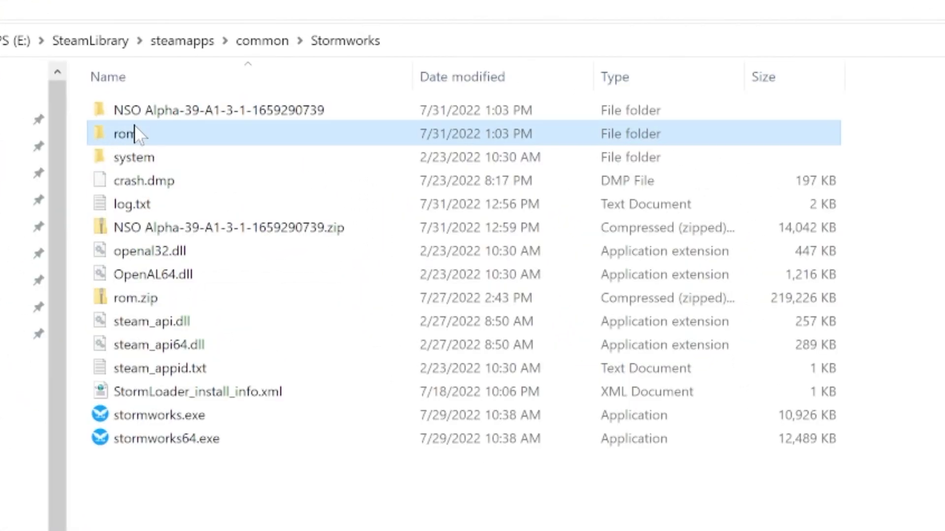
{"action": "right_click", "coordinate": [148, 298]}
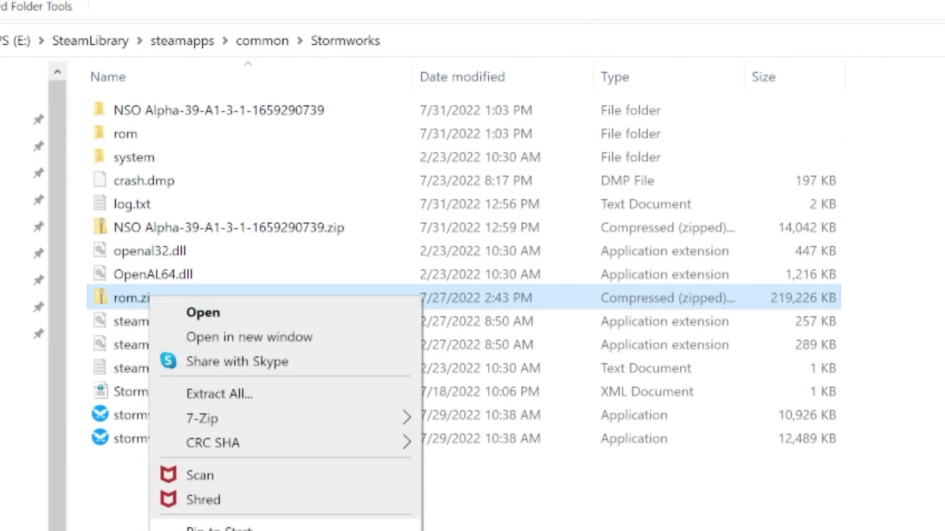
{"action": "left_click", "coordinate": [433, 492]}
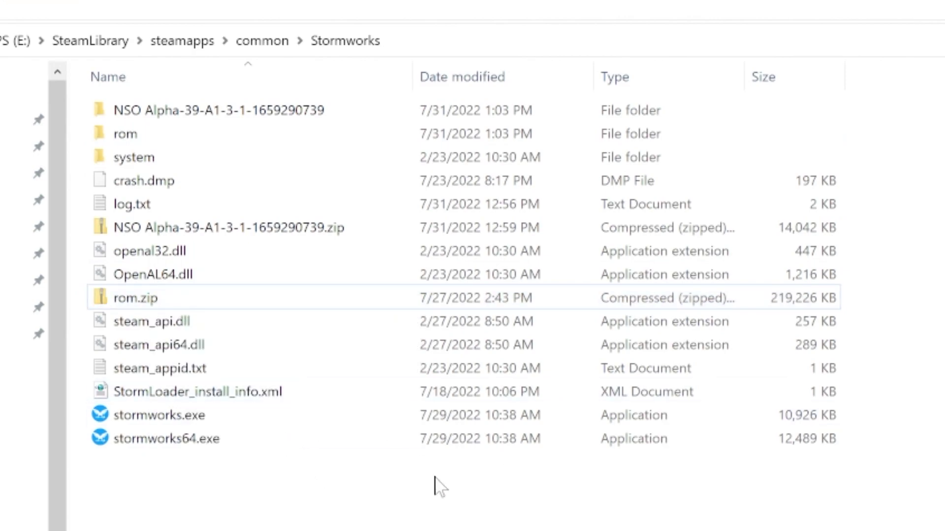
{"action": "double_click", "coordinate": [149, 140]}
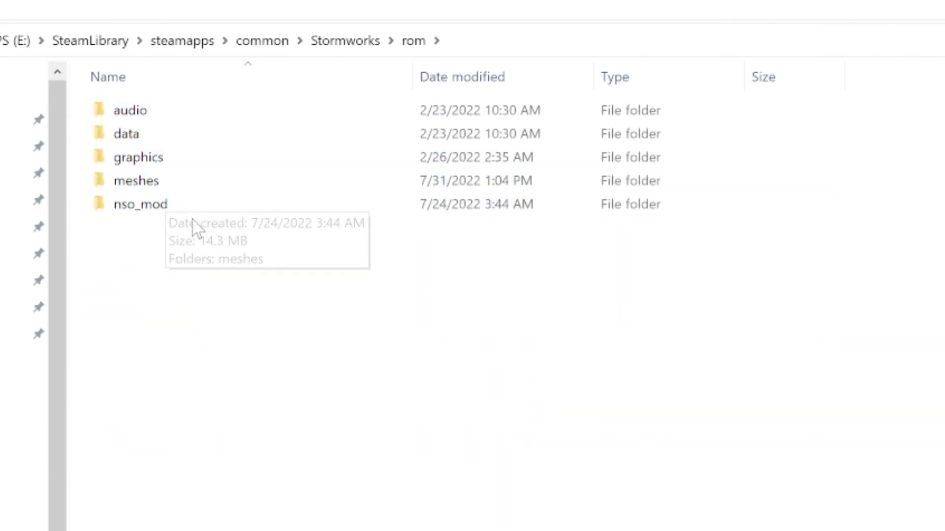
{"action": "left_click", "coordinate": [342, 43]}
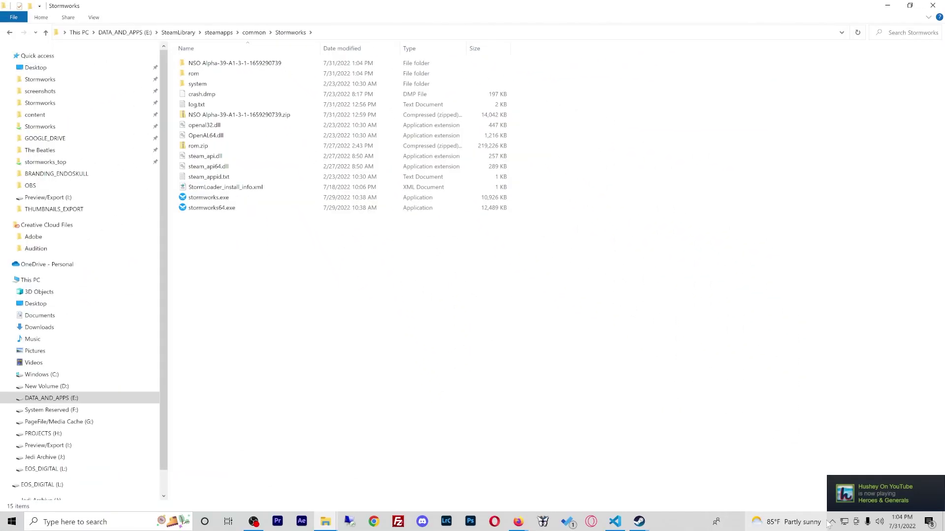
Start a new Custom-mode game at O'Neill Airbase after reviewing the enabled addons
{"action": "left_click", "coordinate": [831, 523]}
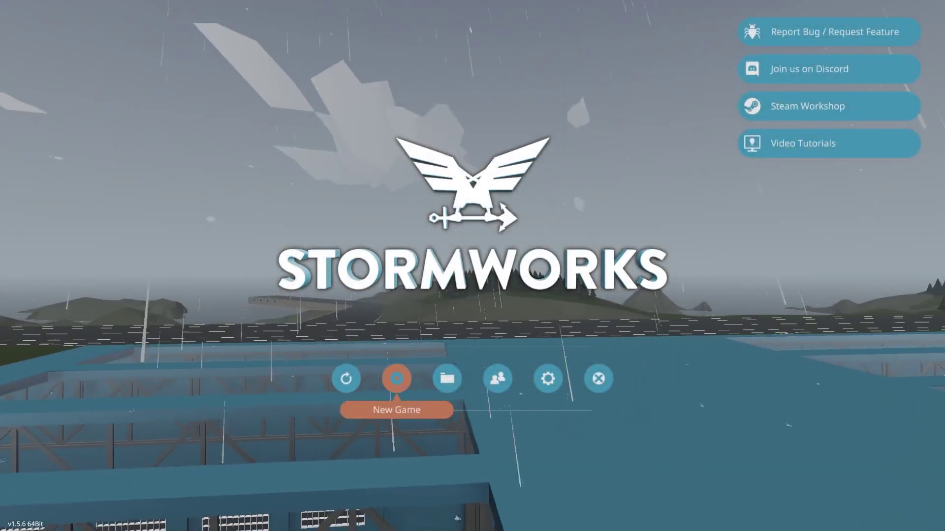
{"action": "left_click", "coordinate": [397, 379]}
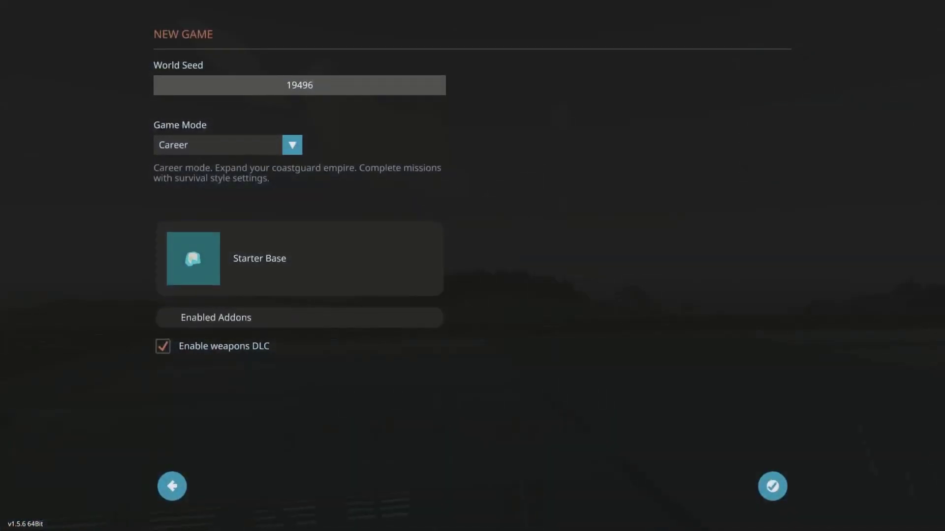
{"action": "left_click", "coordinate": [222, 145]}
{"action": "left_click", "coordinate": [176, 201]}
{"action": "left_click", "coordinate": [300, 258]}
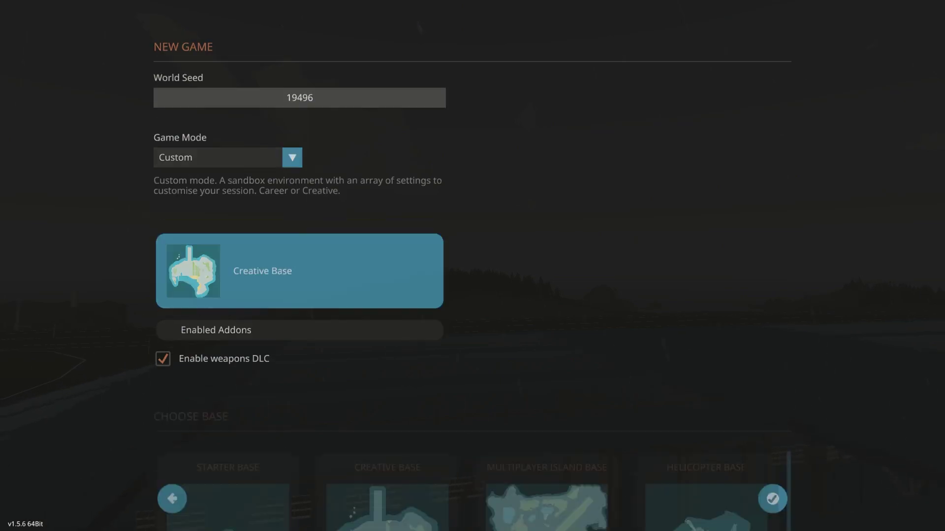
{"action": "scroll", "coordinate": [474, 268], "scroll_direction": "down", "scroll_amount": 1}
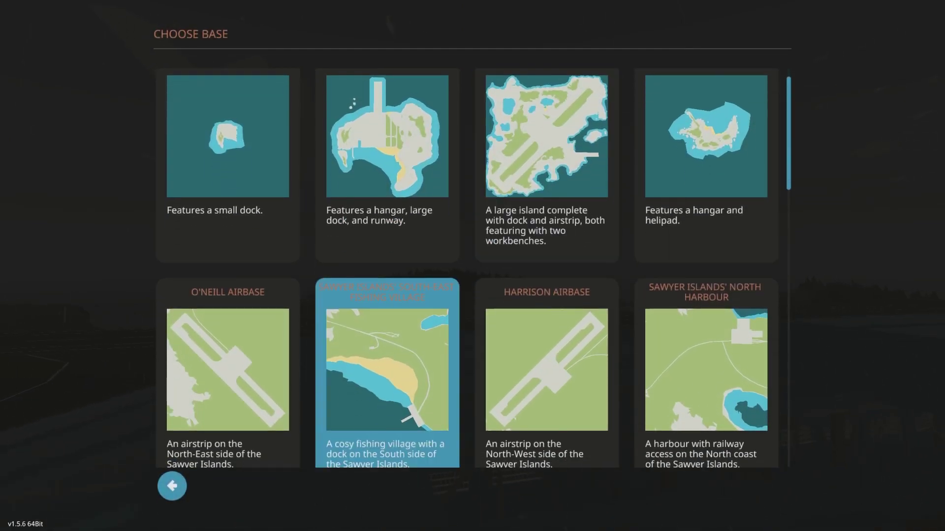
{"action": "left_click", "coordinate": [228, 369]}
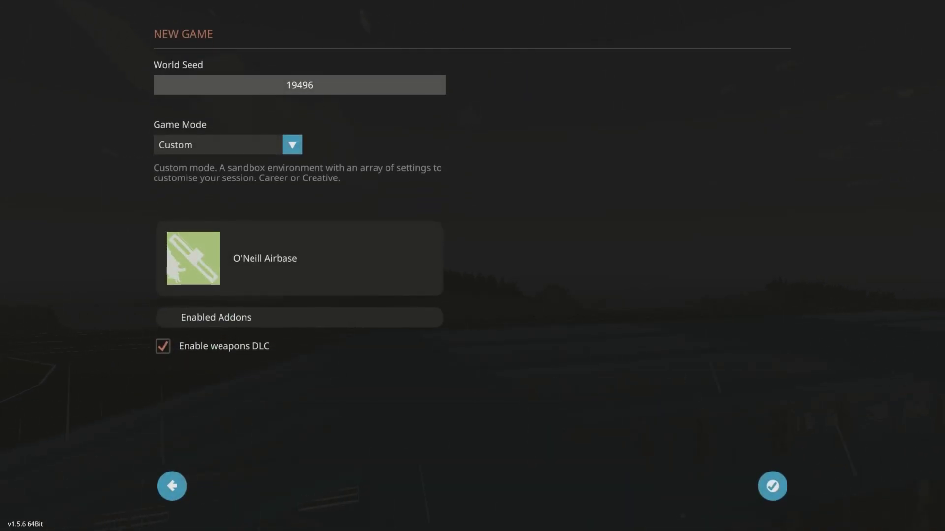
{"action": "left_click", "coordinate": [298, 321]}
{"action": "left_click", "coordinate": [172, 486]}
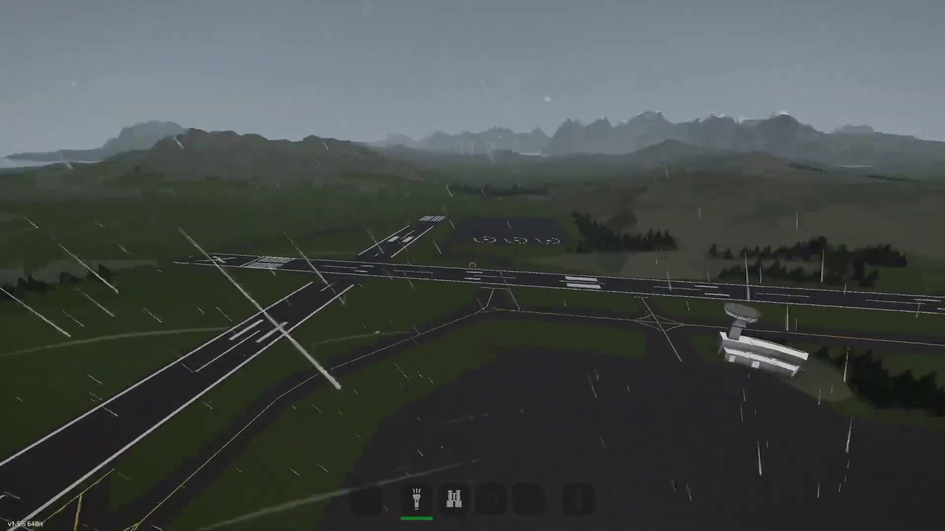
Override the weather with fog, wind and rain at 0, then fly over the hangars
{"action": "key", "text": "Escape"}
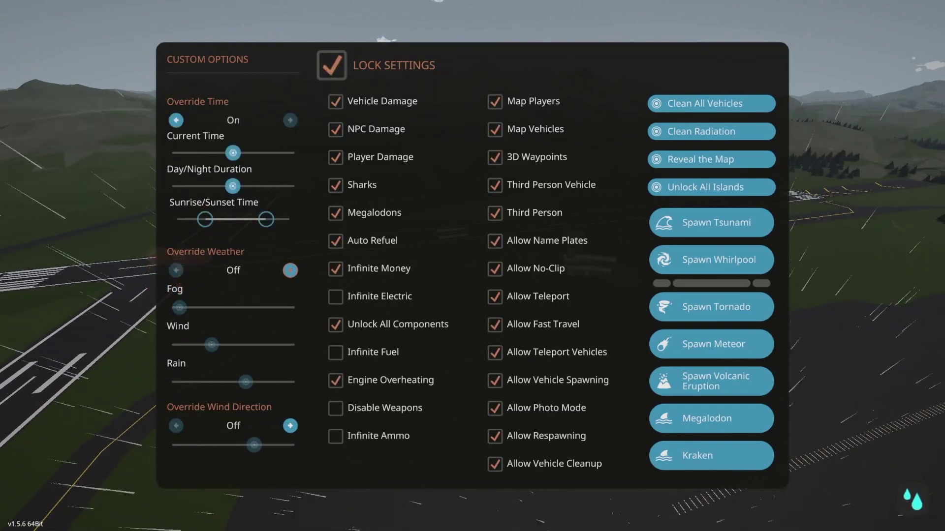
{"action": "left_click", "coordinate": [290, 271]}
{"action": "left_click_drag", "start_coordinate": [179, 307], "coordinate": [175, 308]}
{"action": "left_click_drag", "start_coordinate": [211, 344], "coordinate": [176, 345]}
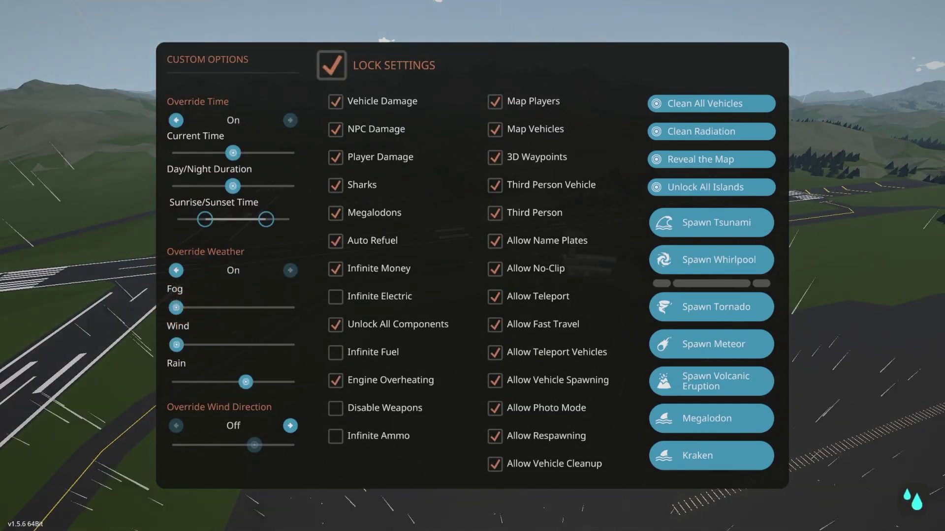
{"action": "left_click_drag", "start_coordinate": [246, 382], "coordinate": [175, 381]}
{"action": "key", "text": "Escape"}
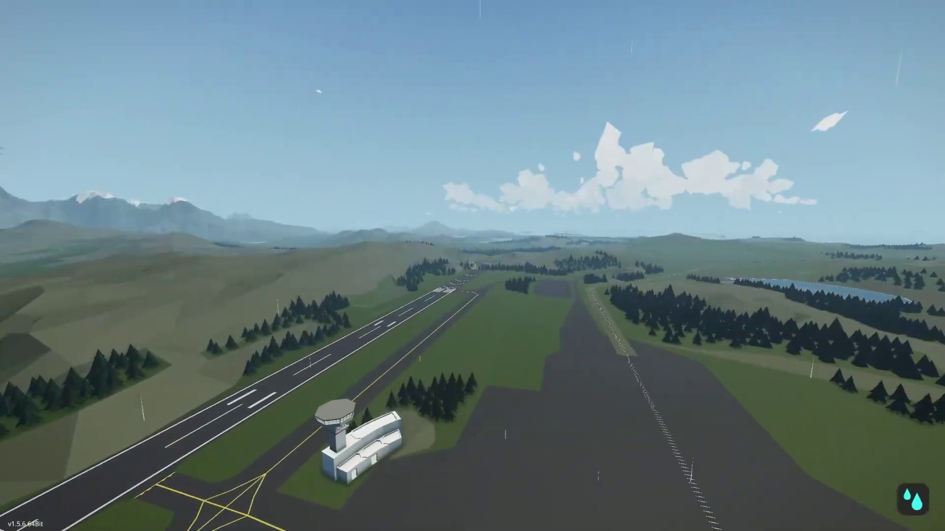
{"action": "key", "text": "w"}
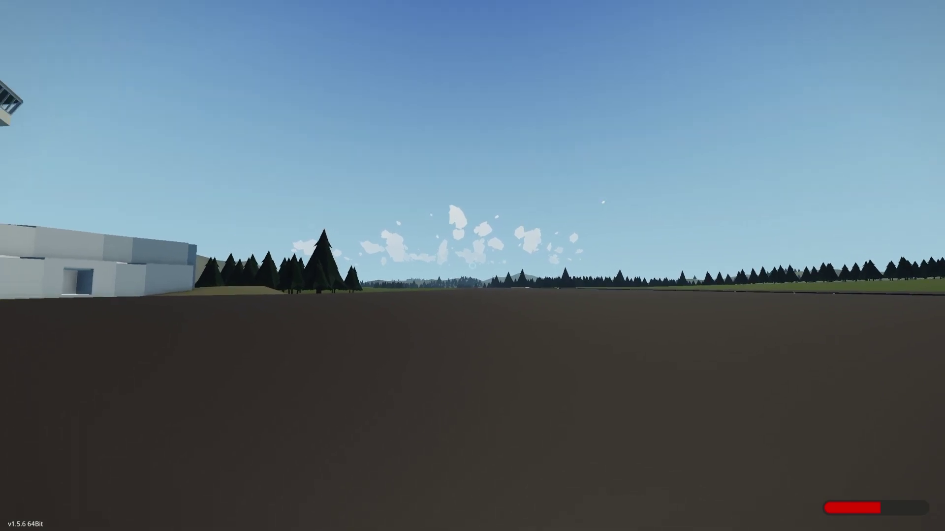
{"action": "key", "text": "Escape"}
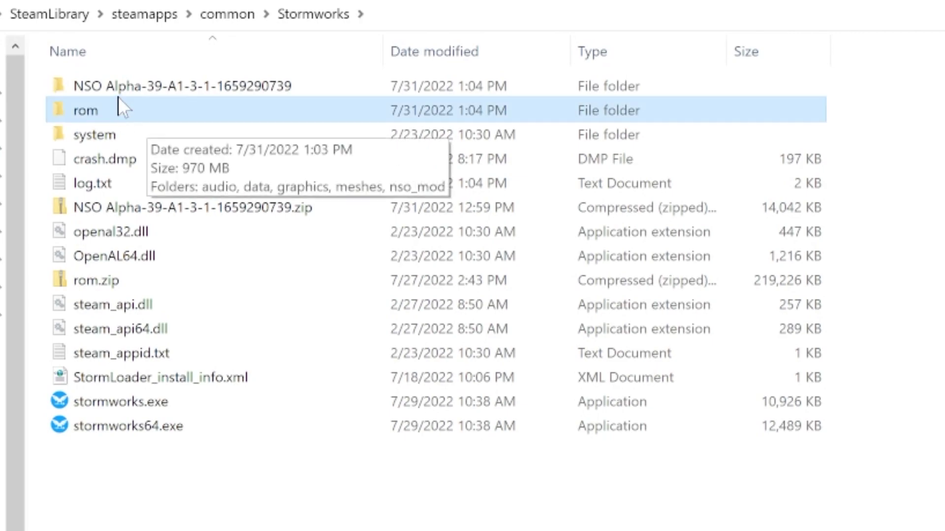
{"action": "key", "text": "Down"}
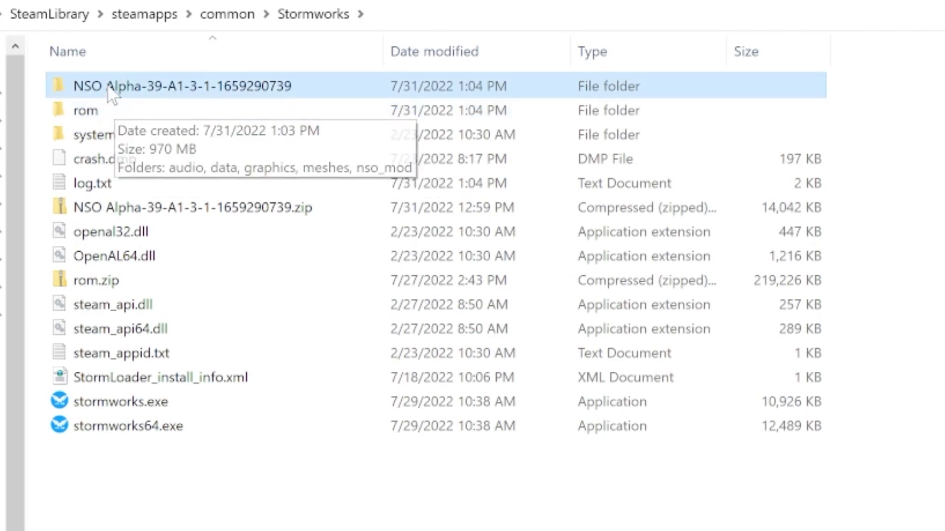
{"action": "key", "text": "Delete"}
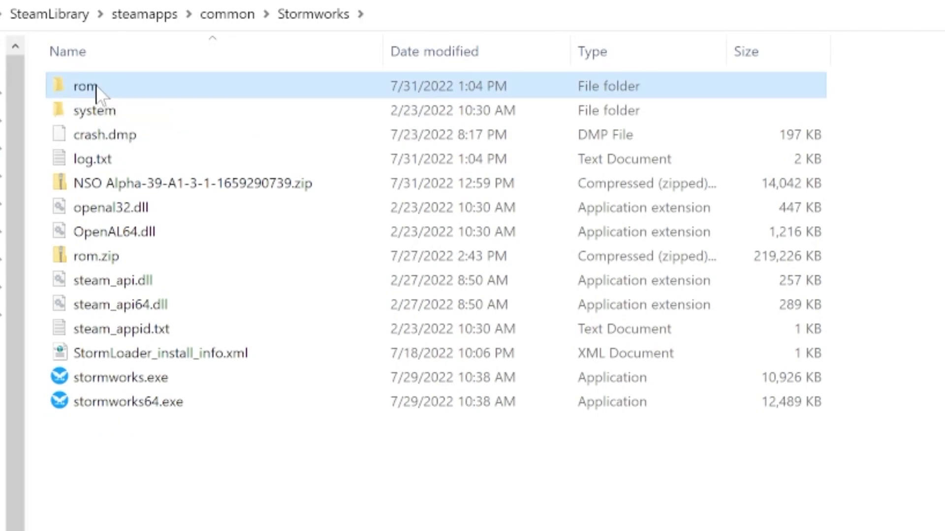
{"action": "key", "text": "Delete"}
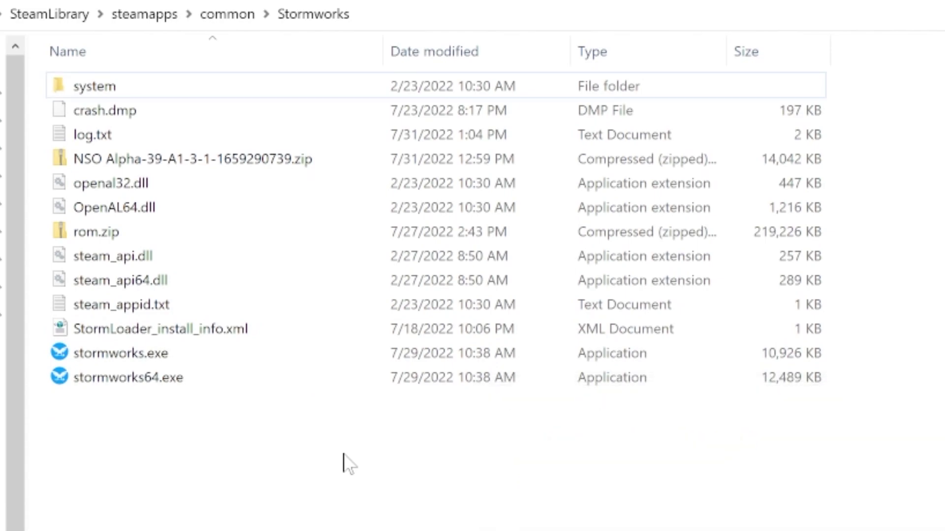
Extract rom.zip with 7-Zip into a fresh rom folder
{"action": "right_click", "coordinate": [108, 237]}
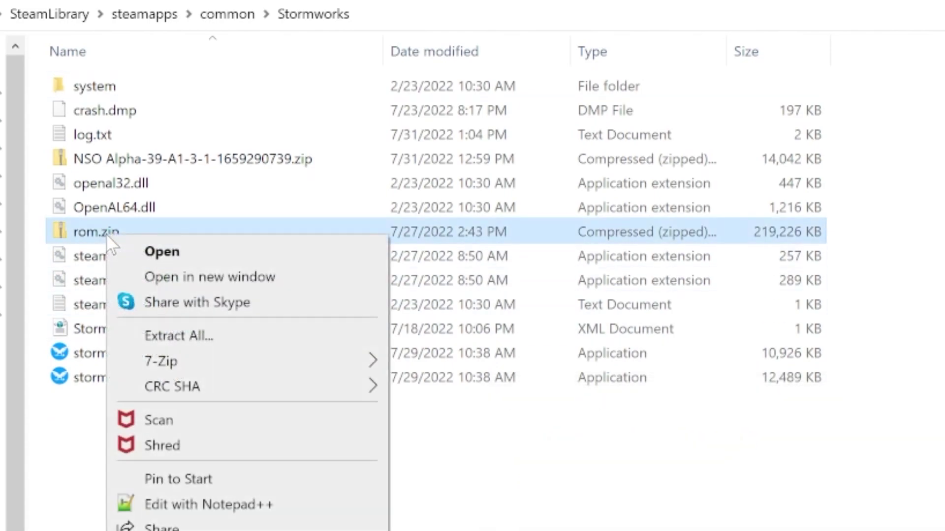
{"action": "mouse_move", "coordinate": [190, 363]}
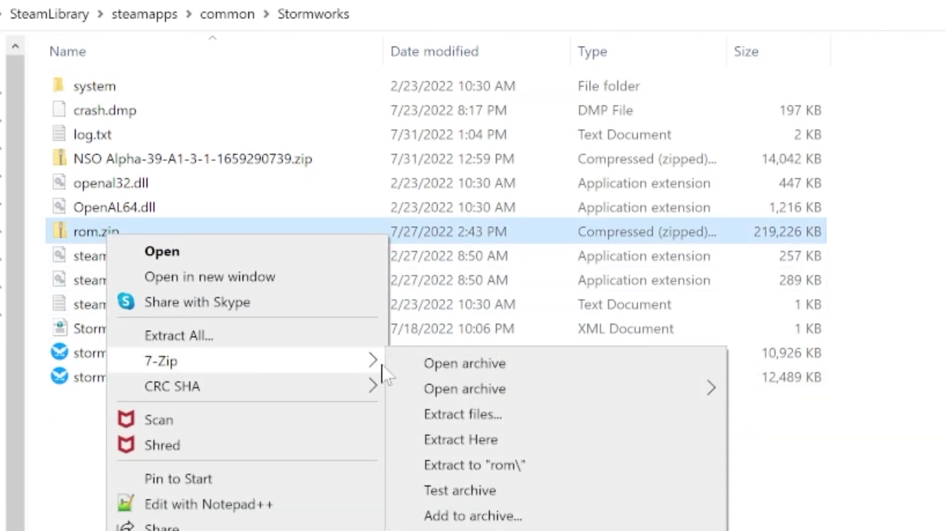
{"action": "left_click", "coordinate": [518, 465]}
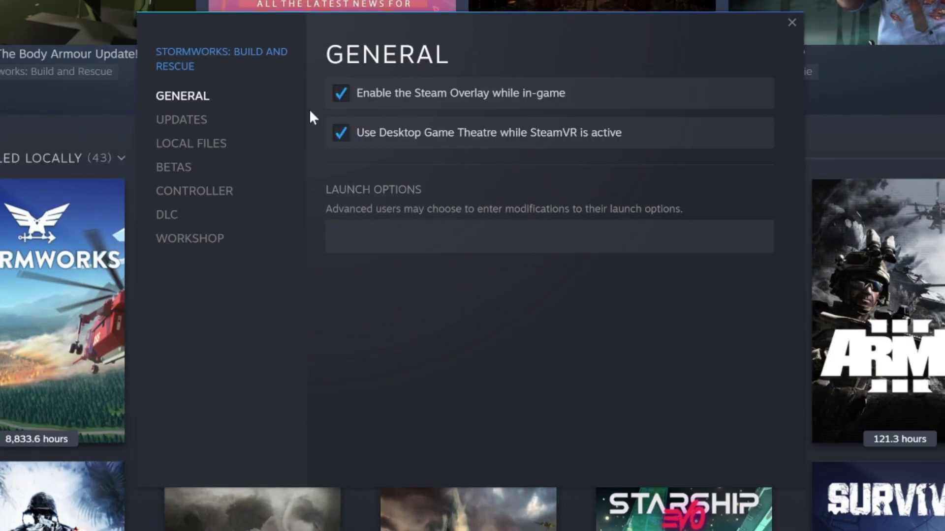
Review the Updates and Local Files pages (955.92 MB installed) in Stormworks' Steam properties, then close them
{"action": "left_click", "coordinate": [225, 131]}
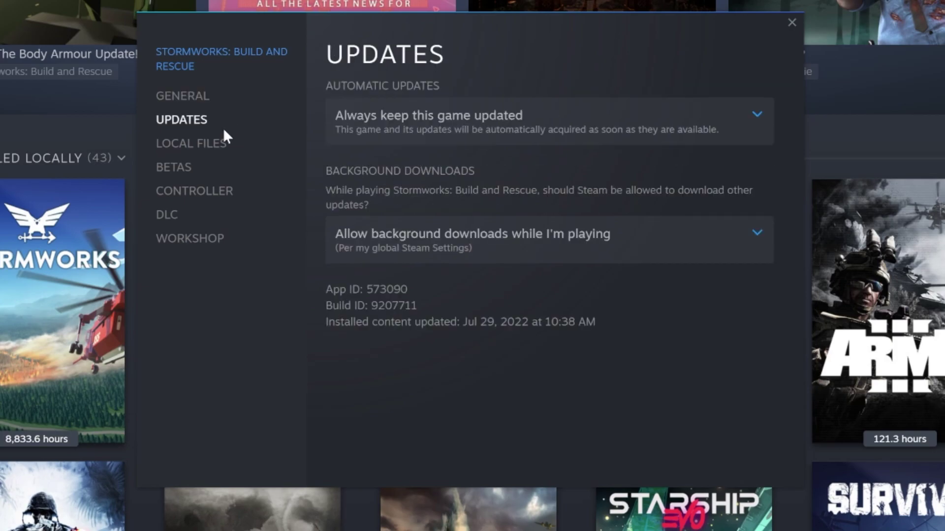
{"action": "left_click", "coordinate": [224, 143]}
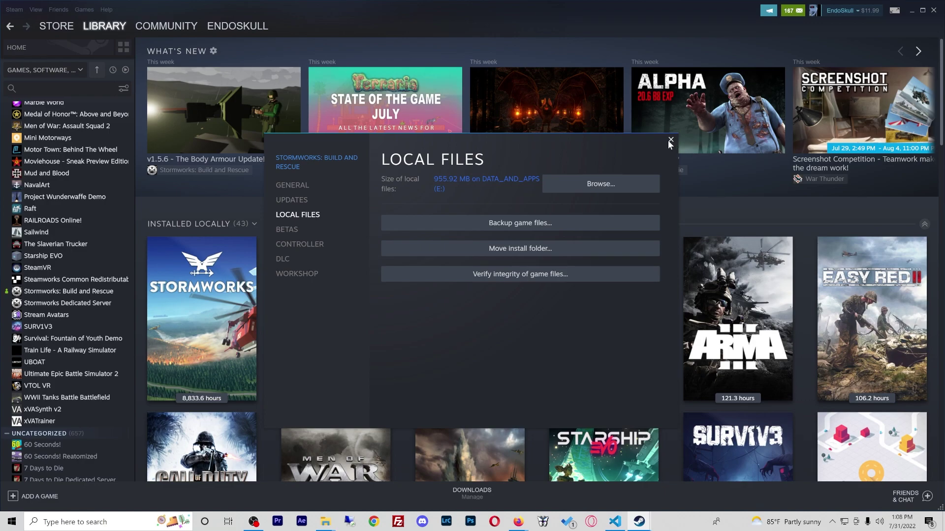
{"action": "left_click", "coordinate": [670, 140]}
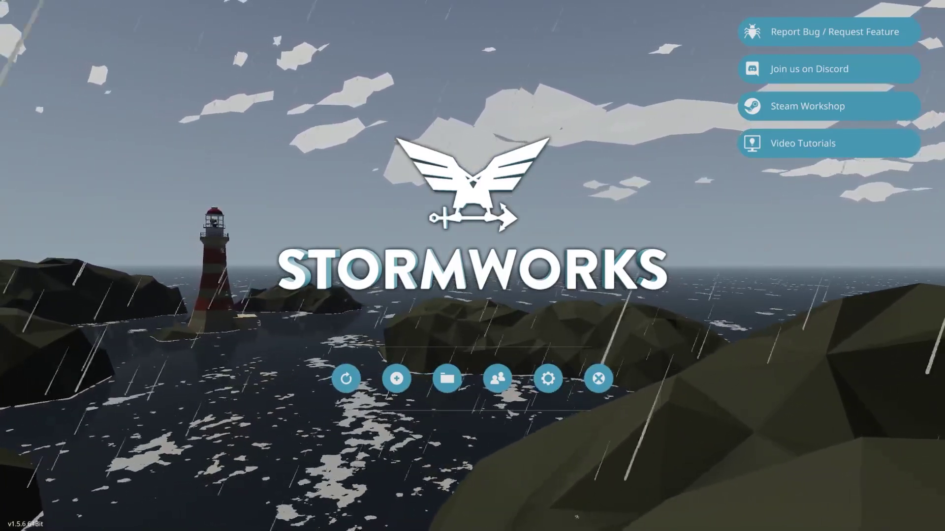
Set up a new Custom game at O'Neill Airbase with every official addon disabled
{"action": "left_click", "coordinate": [396, 379]}
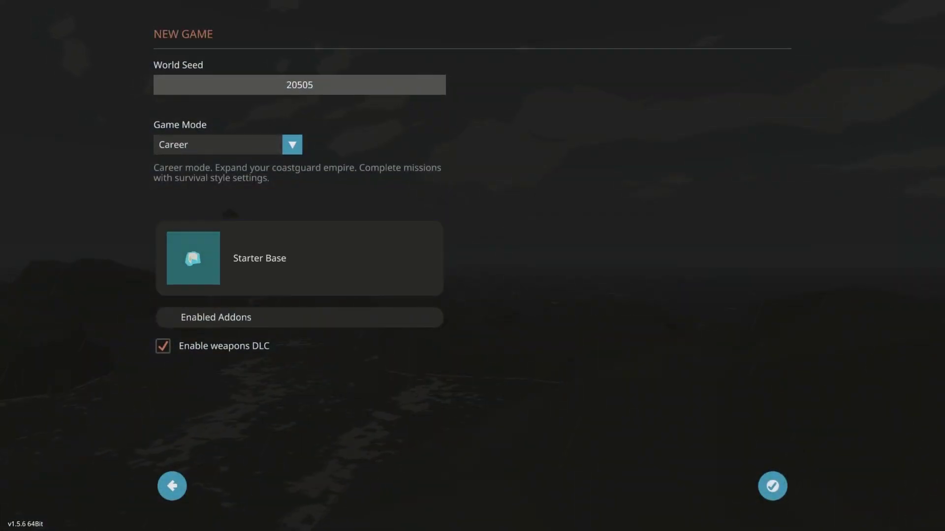
{"action": "left_click", "coordinate": [292, 145]}
{"action": "left_click", "coordinate": [221, 202]}
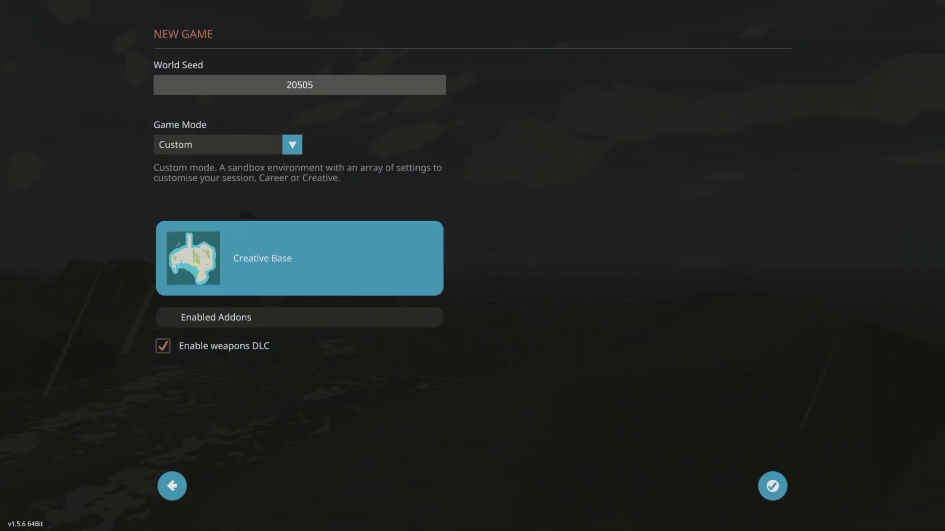
{"action": "left_click", "coordinate": [300, 258]}
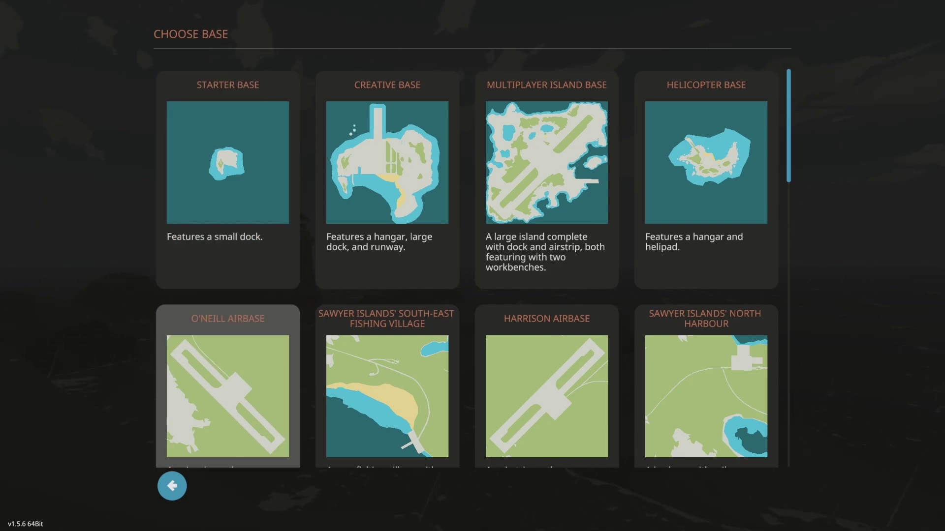
{"action": "left_click", "coordinate": [228, 383]}
{"action": "left_click", "coordinate": [297, 317]}
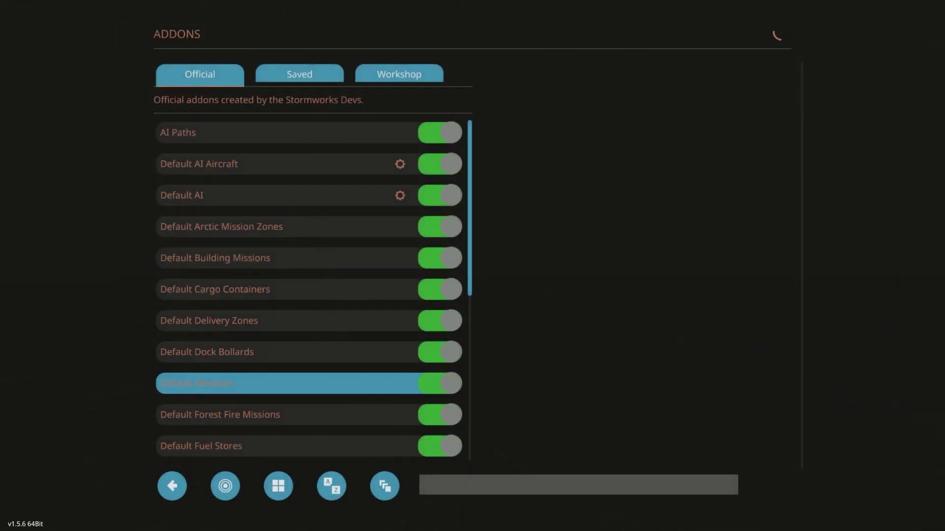
{"action": "left_click", "coordinate": [225, 486]}
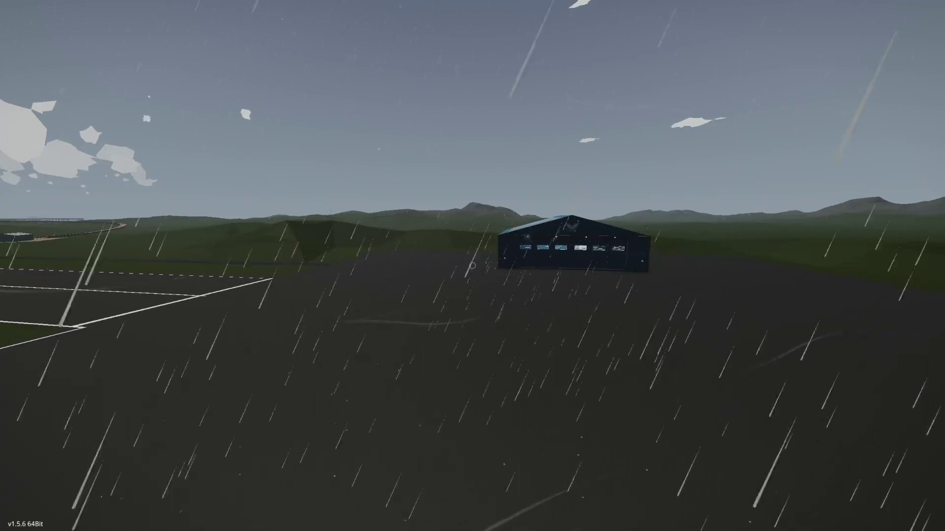